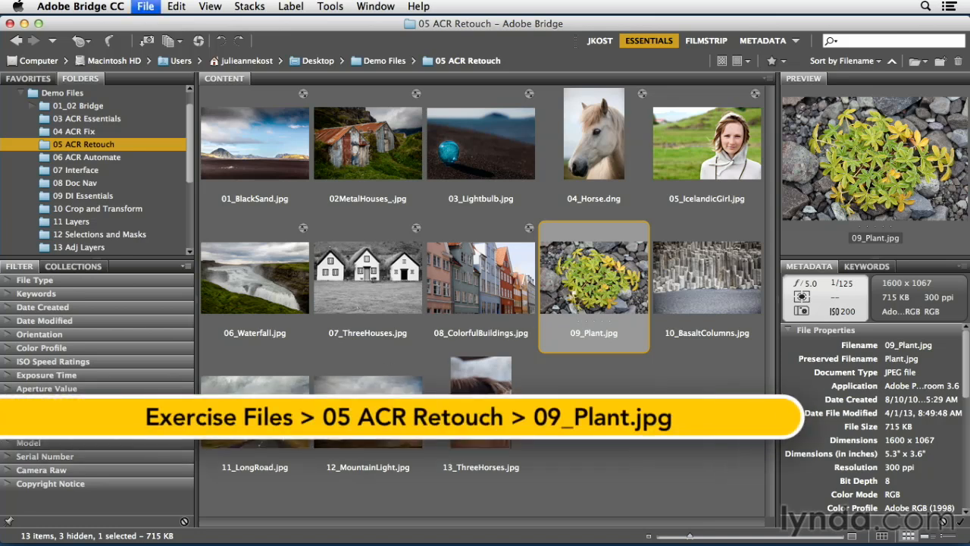
Step: Open 09_Plant.jpg in Camera Raw and choose the Adjustment Brush
{"action": "key", "text": "super+r"}
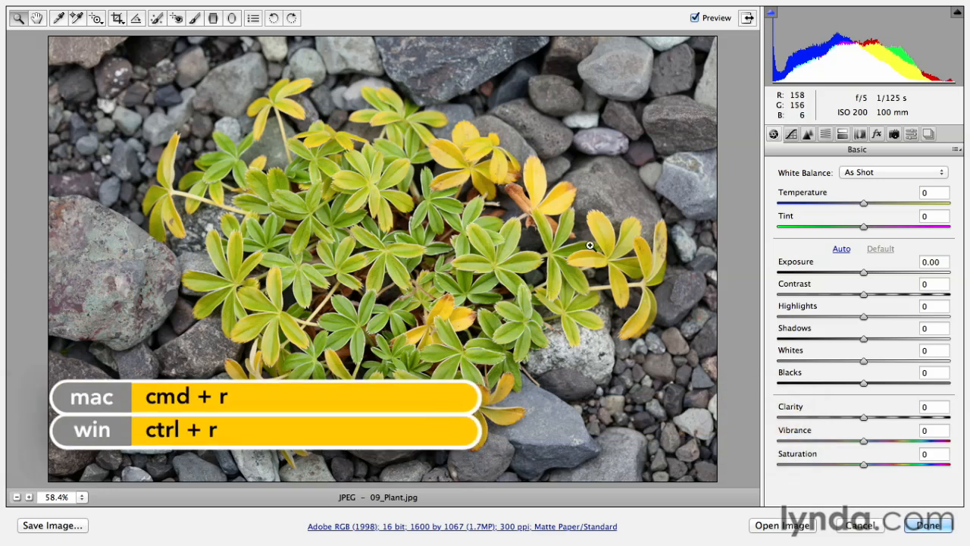
{"action": "left_click", "coordinate": [195, 19]}
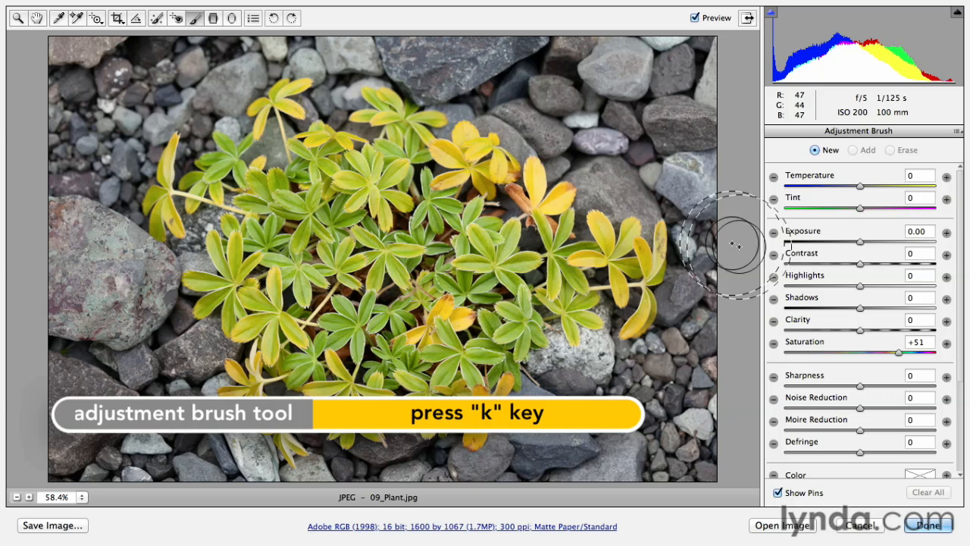
Step: Set the brush's Saturation to -100 with all other brush adjustments at zero
{"action": "left_click_drag", "start_coordinate": [832, 353], "coordinate": [784, 358]}
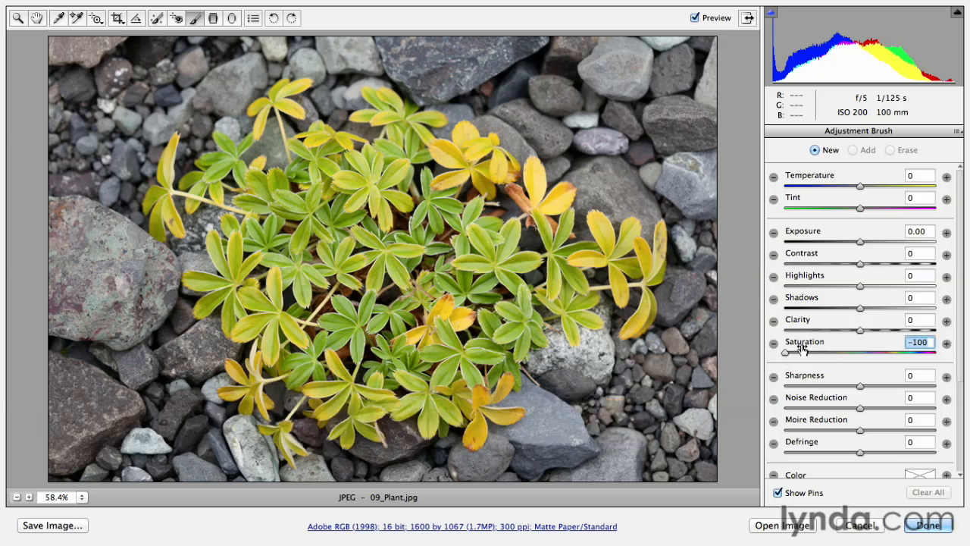
{"action": "left_click_drag", "start_coordinate": [863, 263], "coordinate": [878, 307]}
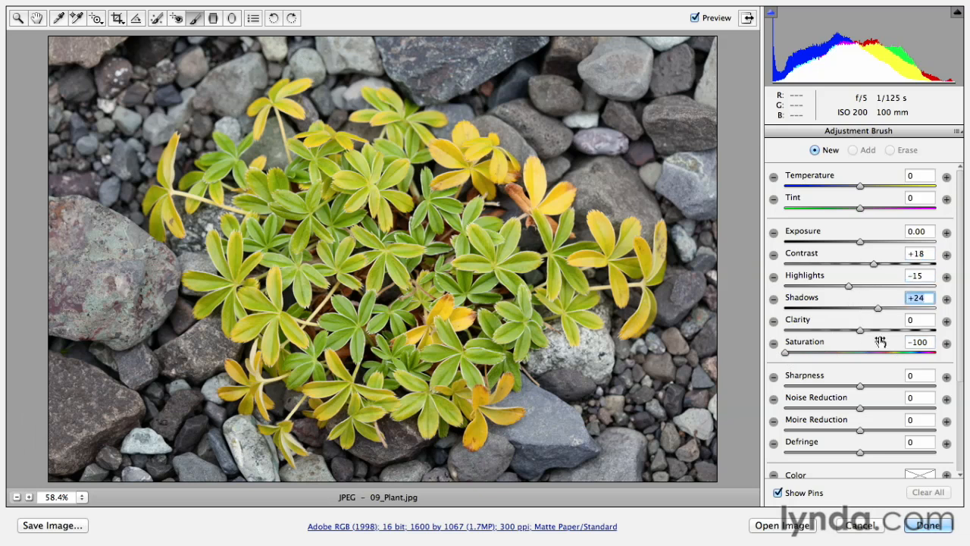
{"action": "left_click", "coordinate": [774, 346]}
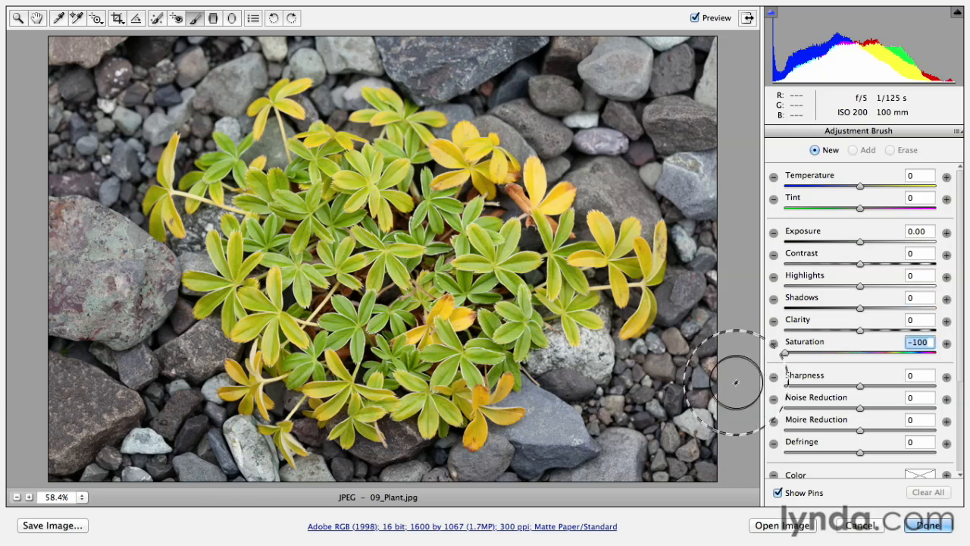
Step: Enable Auto Mask and paint the desaturating brush over the rocks surrounding the plant
{"action": "left_click_drag", "start_coordinate": [961, 266], "coordinate": [962, 391]}
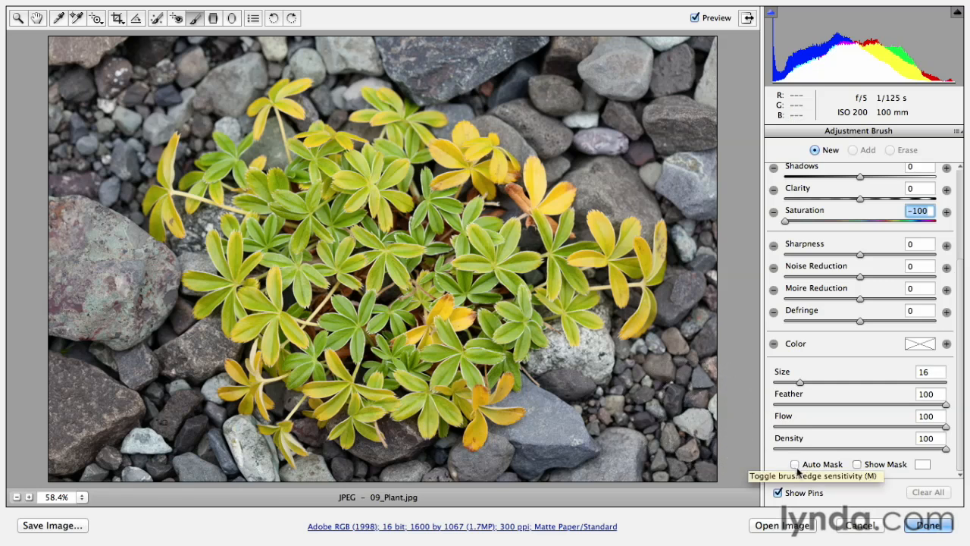
{"action": "left_click", "coordinate": [795, 464]}
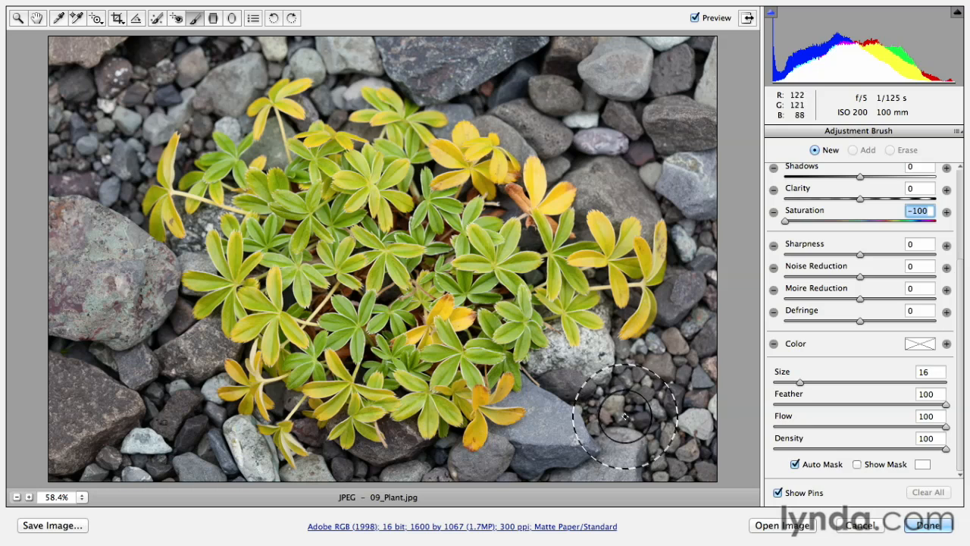
{"action": "mouse_move", "coordinate": [629, 428]}
{"action": "left_mouse_down"}
{"action": "mouse_move", "coordinate": [624, 461]}
{"action": "mouse_move", "coordinate": [702, 429]}
{"action": "mouse_move", "coordinate": [705, 348]}
{"action": "mouse_move", "coordinate": [604, 459]}
{"action": "mouse_move", "coordinate": [541, 466]}
{"action": "mouse_move", "coordinate": [704, 407]}
{"action": "mouse_move", "coordinate": [704, 458]}
{"action": "left_mouse_up"}
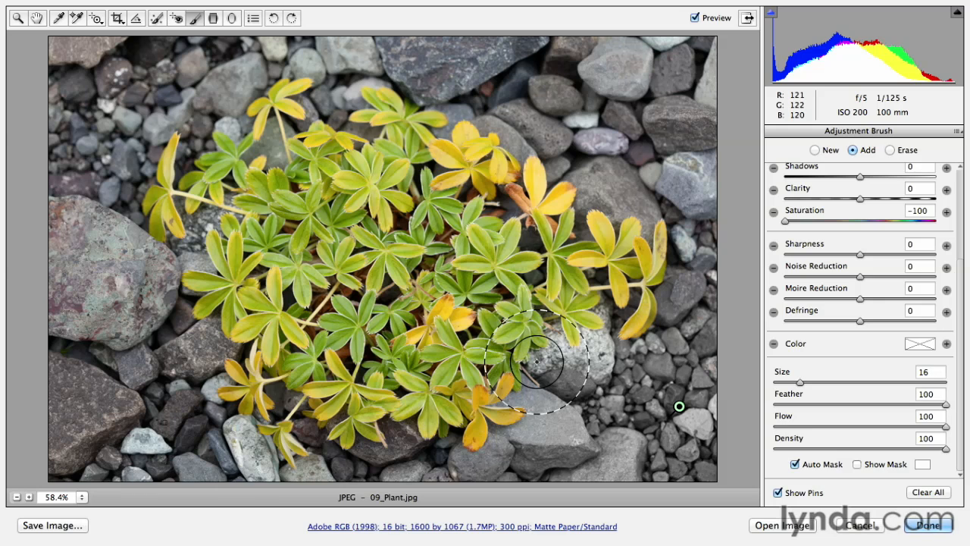
{"action": "mouse_move", "coordinate": [536, 362]}
{"action": "left_mouse_down"}
{"action": "mouse_move", "coordinate": [557, 340]}
{"action": "mouse_move", "coordinate": [566, 362]}
{"action": "mouse_move", "coordinate": [597, 369]}
{"action": "mouse_move", "coordinate": [617, 343]}
{"action": "mouse_move", "coordinate": [610, 305]}
{"action": "mouse_move", "coordinate": [610, 324]}
{"action": "mouse_move", "coordinate": [618, 322]}
{"action": "mouse_move", "coordinate": [599, 342]}
{"action": "mouse_move", "coordinate": [639, 362]}
{"action": "mouse_move", "coordinate": [676, 344]}
{"action": "mouse_move", "coordinate": [663, 292]}
{"action": "mouse_move", "coordinate": [684, 260]}
{"action": "mouse_move", "coordinate": [688, 284]}
{"action": "mouse_move", "coordinate": [700, 242]}
{"action": "mouse_move", "coordinate": [684, 203]}
{"action": "mouse_move", "coordinate": [666, 194]}
{"action": "mouse_move", "coordinate": [644, 222]}
{"action": "mouse_move", "coordinate": [628, 205]}
{"action": "mouse_move", "coordinate": [587, 197]}
{"action": "mouse_move", "coordinate": [573, 165]}
{"action": "mouse_move", "coordinate": [552, 179]}
{"action": "mouse_move", "coordinate": [546, 149]}
{"action": "mouse_move", "coordinate": [522, 150]}
{"action": "mouse_move", "coordinate": [477, 110]}
{"action": "mouse_move", "coordinate": [457, 109]}
{"action": "mouse_move", "coordinate": [445, 130]}
{"action": "mouse_move", "coordinate": [452, 118]}
{"action": "mouse_move", "coordinate": [407, 89]}
{"action": "mouse_move", "coordinate": [411, 73]}
{"action": "mouse_move", "coordinate": [527, 80]}
{"action": "mouse_move", "coordinate": [437, 51]}
{"action": "mouse_move", "coordinate": [596, 30]}
{"action": "mouse_move", "coordinate": [694, 47]}
{"action": "mouse_move", "coordinate": [625, 52]}
{"action": "mouse_move", "coordinate": [669, 133]}
{"action": "mouse_move", "coordinate": [616, 137]}
{"action": "mouse_move", "coordinate": [522, 70]}
{"action": "mouse_move", "coordinate": [697, 148]}
{"action": "mouse_move", "coordinate": [725, 206]}
{"action": "mouse_move", "coordinate": [677, 110]}
{"action": "mouse_move", "coordinate": [709, 157]}
{"action": "mouse_move", "coordinate": [508, 43]}
{"action": "mouse_move", "coordinate": [351, 70]}
{"action": "left_mouse_up"}
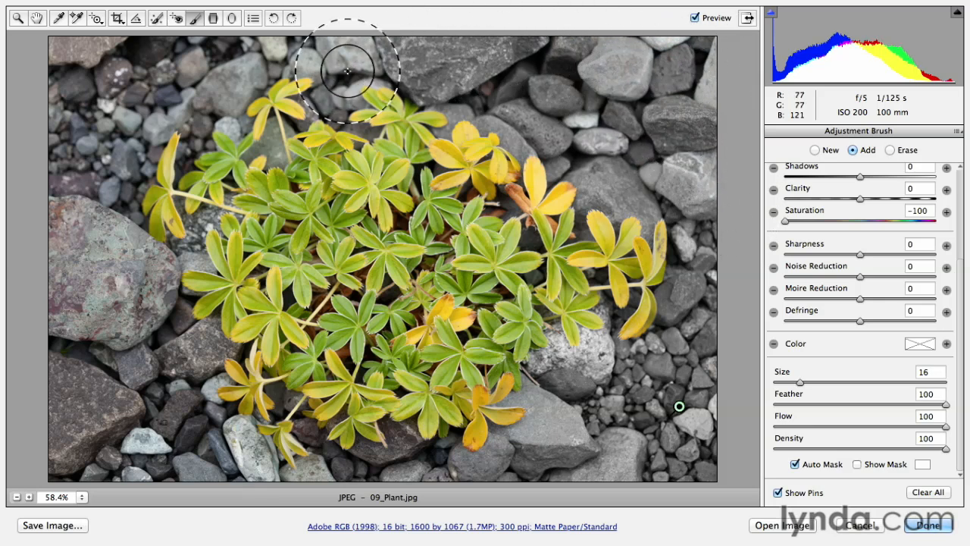
{"action": "mouse_move", "coordinate": [280, 94]}
{"action": "left_mouse_down"}
{"action": "mouse_move", "coordinate": [312, 87]}
{"action": "mouse_move", "coordinate": [269, 87]}
{"action": "mouse_move", "coordinate": [272, 103]}
{"action": "mouse_move", "coordinate": [297, 111]}
{"action": "left_mouse_up"}
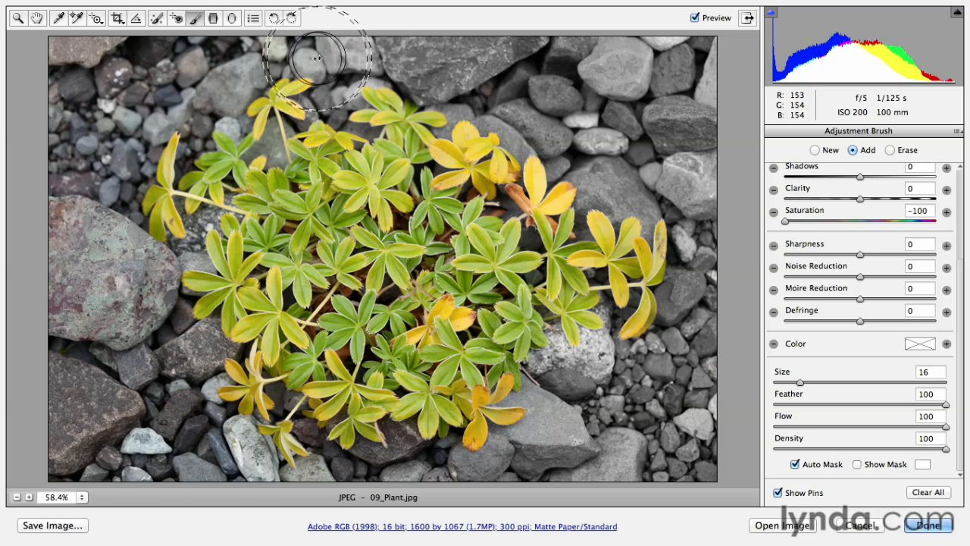
{"action": "mouse_move", "coordinate": [97, 82]}
{"action": "left_mouse_down"}
{"action": "mouse_move", "coordinate": [71, 197]}
{"action": "mouse_move", "coordinate": [154, 95]}
{"action": "mouse_move", "coordinate": [196, 115]}
{"action": "mouse_move", "coordinate": [128, 114]}
{"action": "mouse_move", "coordinate": [66, 220]}
{"action": "mouse_move", "coordinate": [65, 206]}
{"action": "mouse_move", "coordinate": [159, 424]}
{"action": "mouse_move", "coordinate": [144, 298]}
{"action": "mouse_move", "coordinate": [190, 256]}
{"action": "mouse_move", "coordinate": [200, 227]}
{"action": "mouse_move", "coordinate": [156, 260]}
{"action": "mouse_move", "coordinate": [163, 264]}
{"action": "mouse_move", "coordinate": [68, 203]}
{"action": "mouse_move", "coordinate": [175, 371]}
{"action": "mouse_move", "coordinate": [195, 341]}
{"action": "mouse_move", "coordinate": [220, 423]}
{"action": "mouse_move", "coordinate": [350, 444]}
{"action": "mouse_move", "coordinate": [315, 433]}
{"action": "mouse_move", "coordinate": [406, 431]}
{"action": "mouse_move", "coordinate": [477, 455]}
{"action": "mouse_move", "coordinate": [715, 448]}
{"action": "left_mouse_up"}
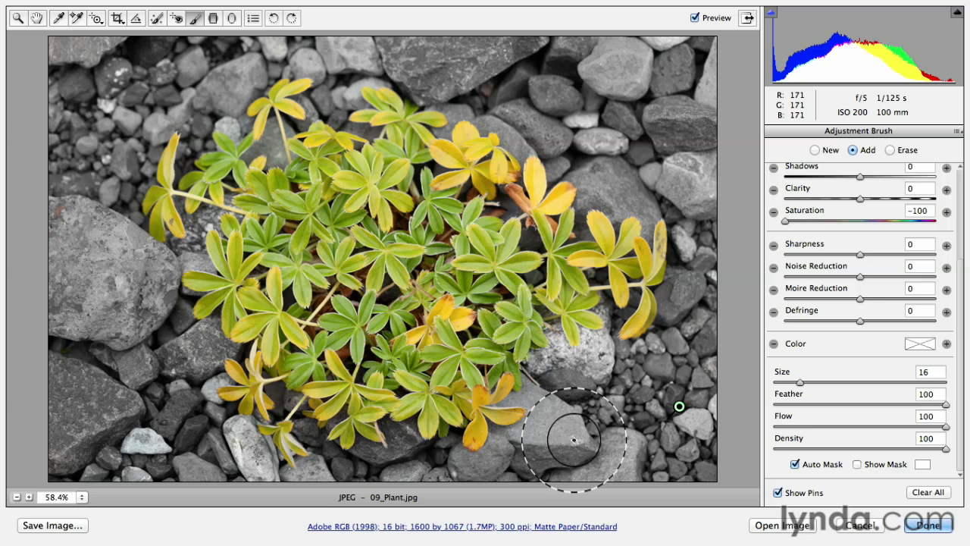
Step: Show the mask overlay and paint the stones visible in the gaps between the plant's leaves
{"action": "key", "text": "y"}
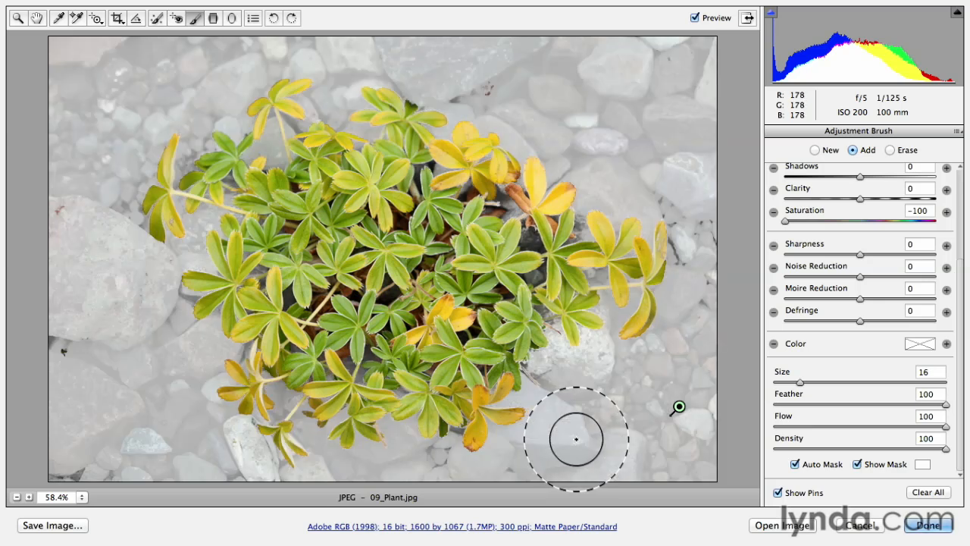
{"action": "left_click", "coordinate": [531, 240]}
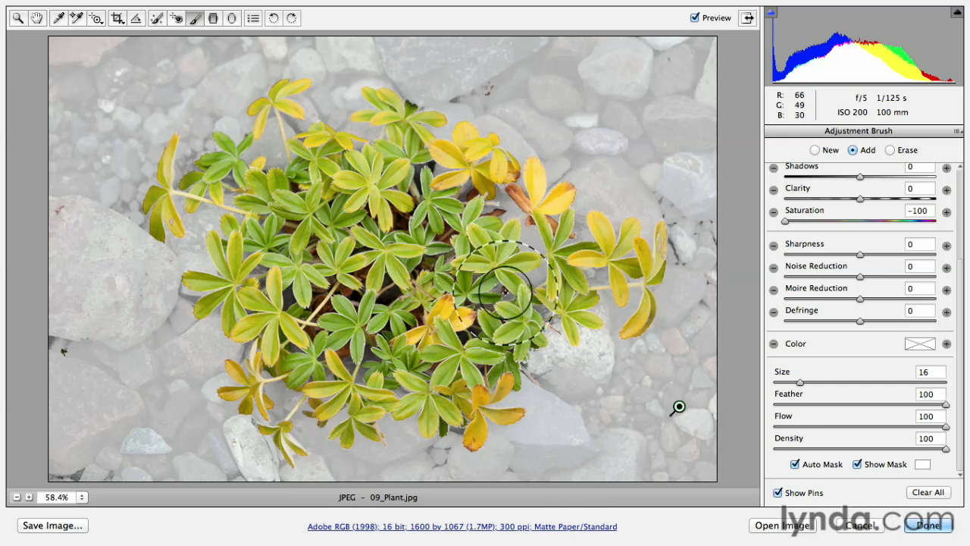
{"action": "left_click_drag", "start_coordinate": [503, 292], "coordinate": [462, 271]}
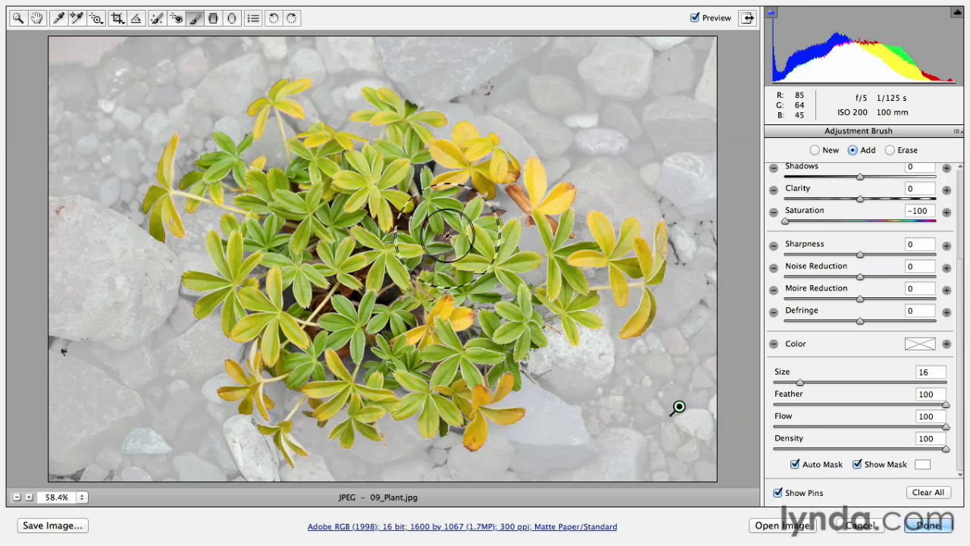
{"action": "left_click", "coordinate": [465, 196]}
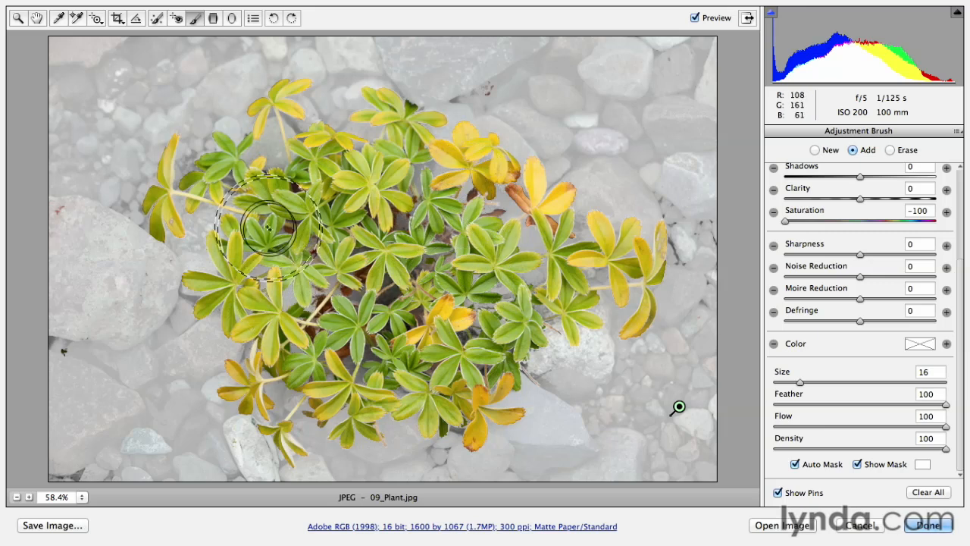
{"action": "left_click", "coordinate": [230, 180]}
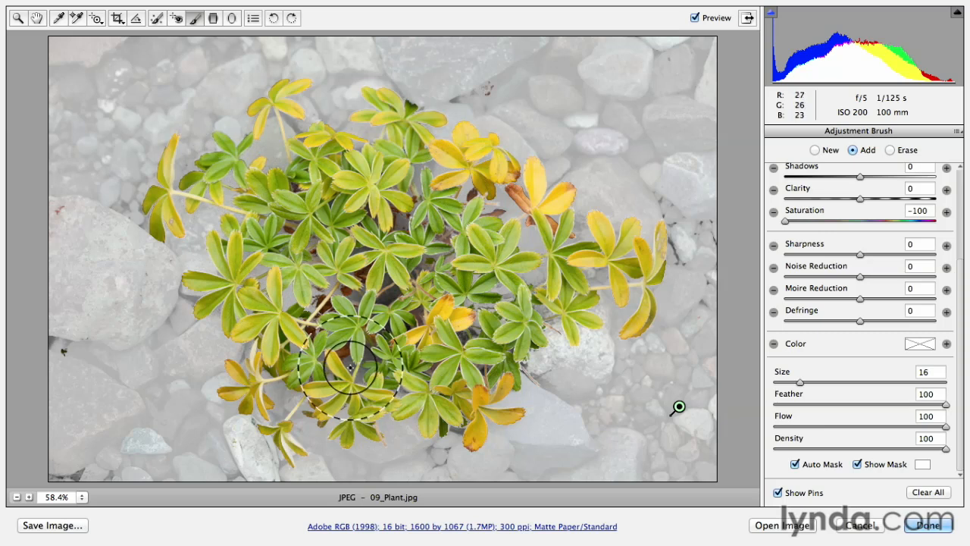
{"action": "left_click", "coordinate": [388, 296]}
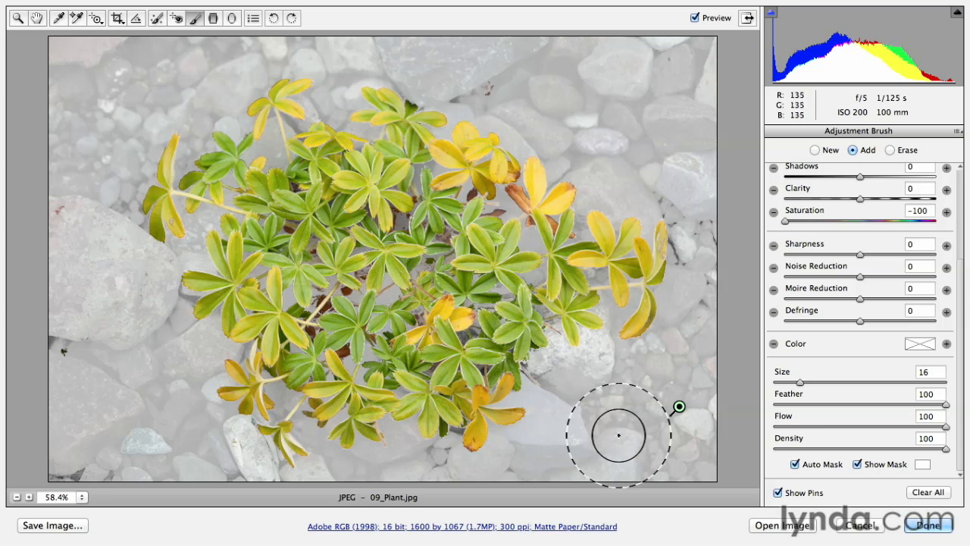
Step: Turn off Auto Mask and reduce the brush size to 6
{"action": "left_click", "coordinate": [794, 464]}
{"action": "key", "text": "bracketleft"}
{"action": "key", "text": "bracketleft"}
{"action": "key", "text": "bracketleft"}
{"action": "key", "text": "bracketleft"}
{"action": "key", "text": "bracketleft"}
{"action": "key", "text": "bracketleft"}
{"action": "key", "text": "bracketleft"}
{"action": "key", "text": "bracketleft"}
{"action": "key", "text": "bracketleft"}
{"action": "key", "text": "bracketleft"}
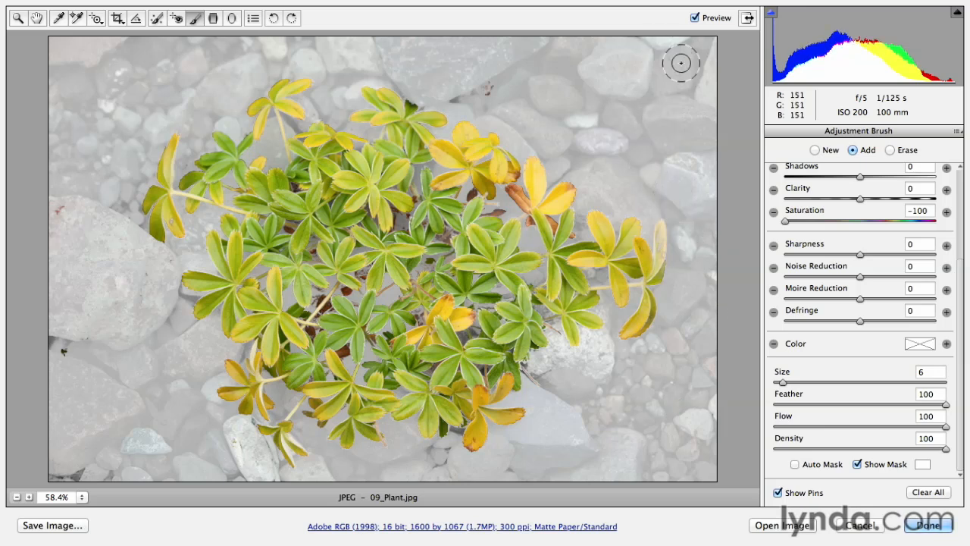
Step: Paint the remaining uncovered stone spots near the image edges
{"action": "left_click_drag", "start_coordinate": [489, 82], "coordinate": [495, 86]}
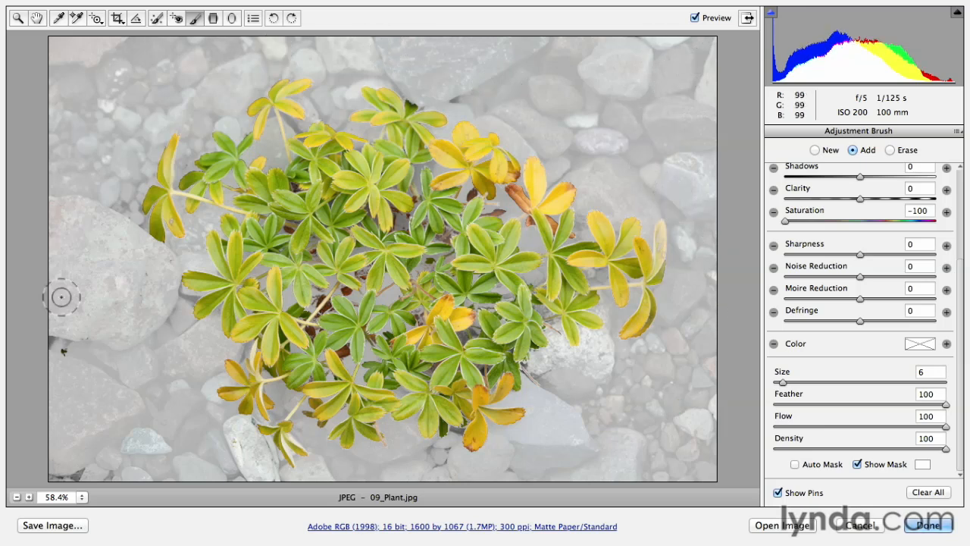
{"action": "left_click", "coordinate": [84, 348]}
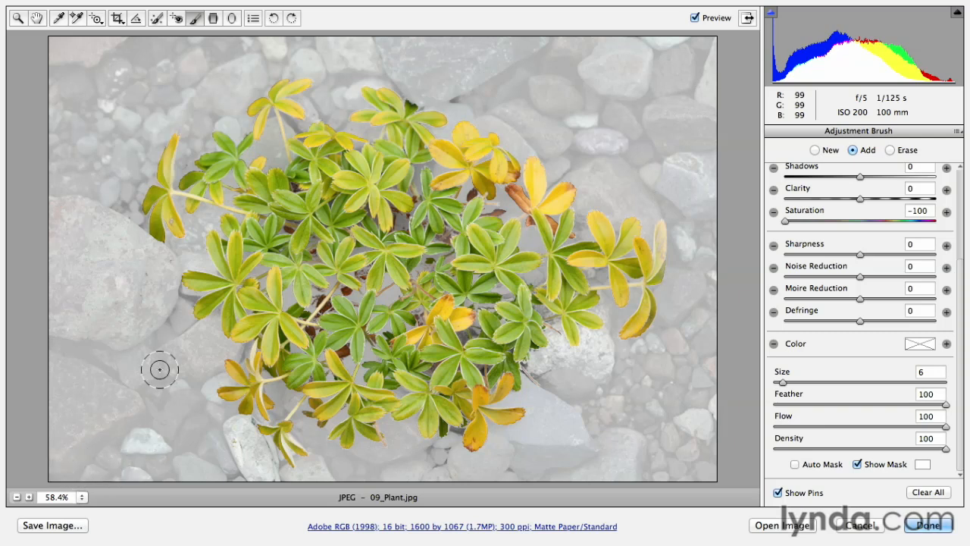
{"action": "left_click_drag", "start_coordinate": [122, 359], "coordinate": [216, 399]}
{"action": "mouse_move", "coordinate": [567, 474]}
{"action": "left_mouse_down"}
{"action": "mouse_move", "coordinate": [516, 480]}
{"action": "mouse_move", "coordinate": [566, 483]}
{"action": "left_mouse_up"}
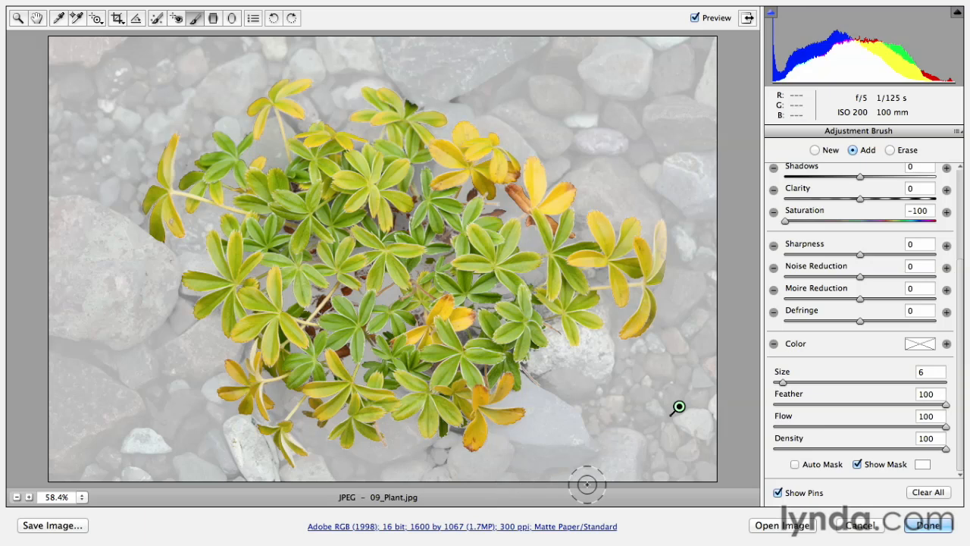
Step: Hide the mask and toggle the preview to compare the image before and after the brush
{"action": "key", "text": "y"}
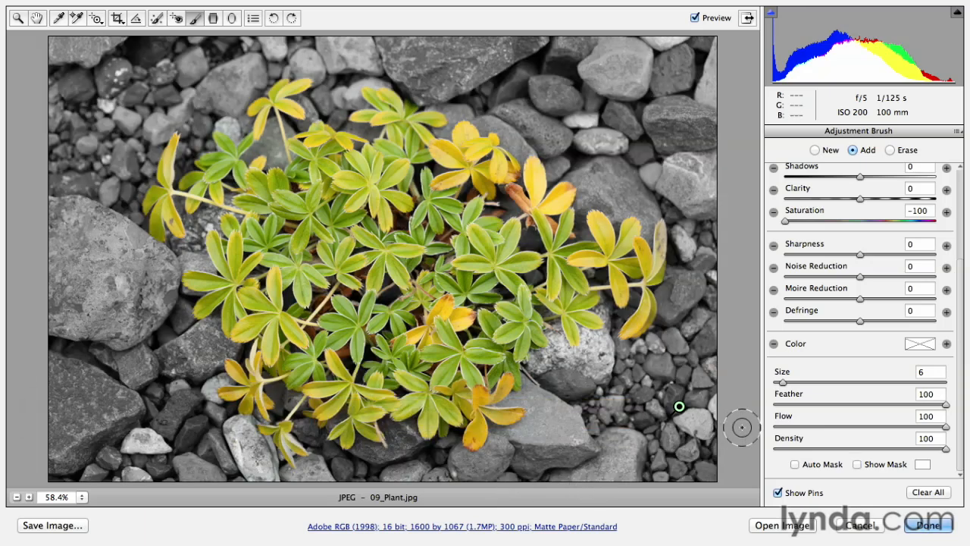
{"action": "key", "text": "p"}
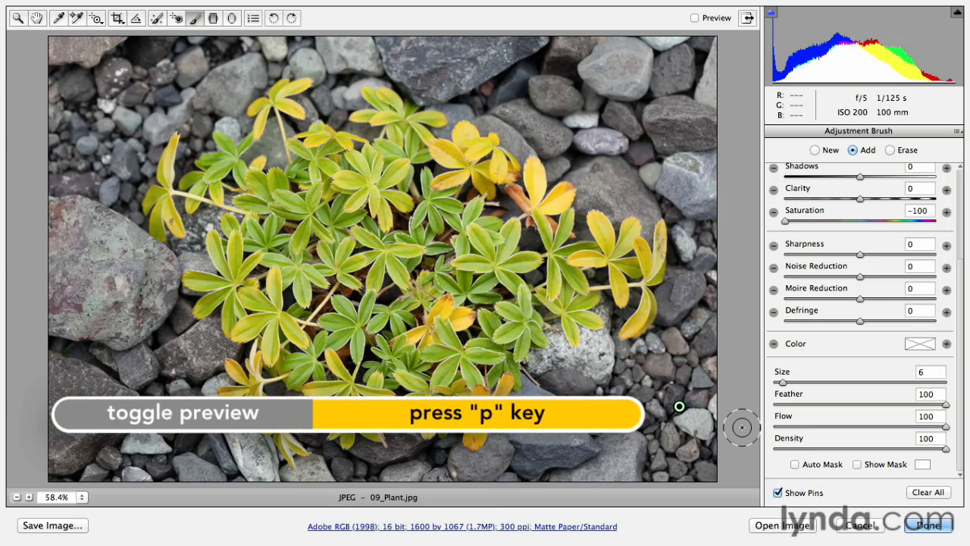
{"action": "key", "text": "p"}
{"action": "key", "text": "p"}
{"action": "key", "text": "p"}
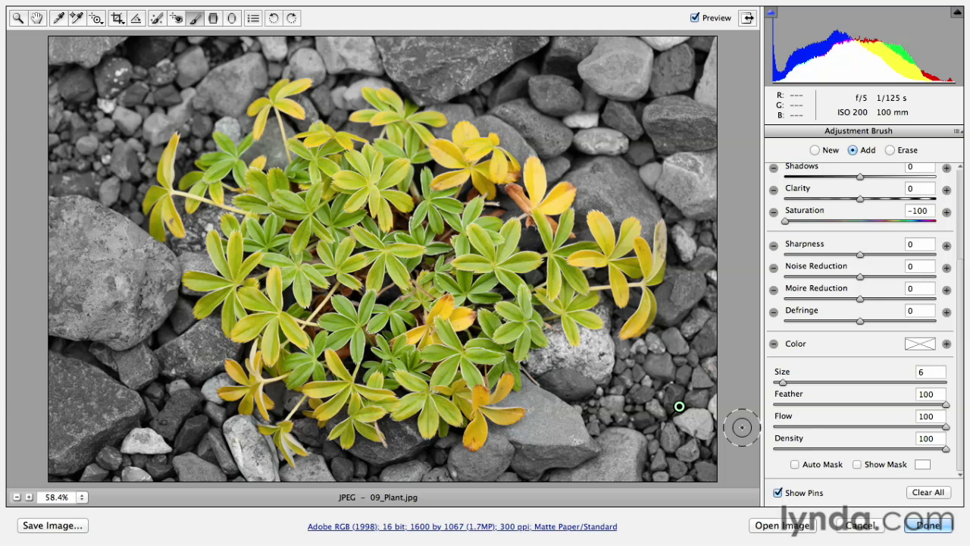
{"action": "key", "text": "p"}
{"action": "key", "text": "p"}
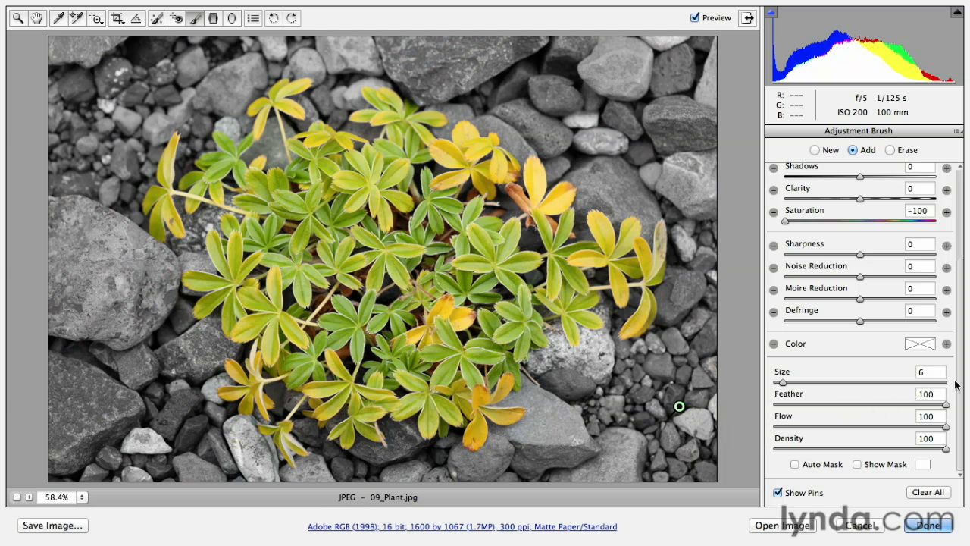
Step: Set the brush's Exposure to -1.70 to darken the painted stones
{"action": "left_click_drag", "start_coordinate": [961, 384], "coordinate": [956, 280]}
{"action": "left_click_drag", "start_coordinate": [861, 241], "coordinate": [843, 247]}
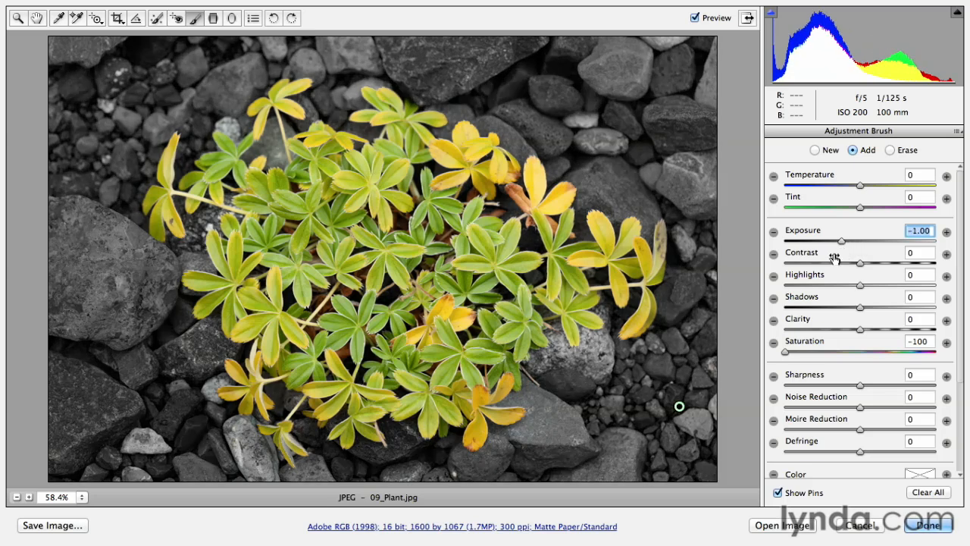
{"action": "key", "text": "y"}
{"action": "left_click_drag", "start_coordinate": [847, 246], "coordinate": [830, 250]}
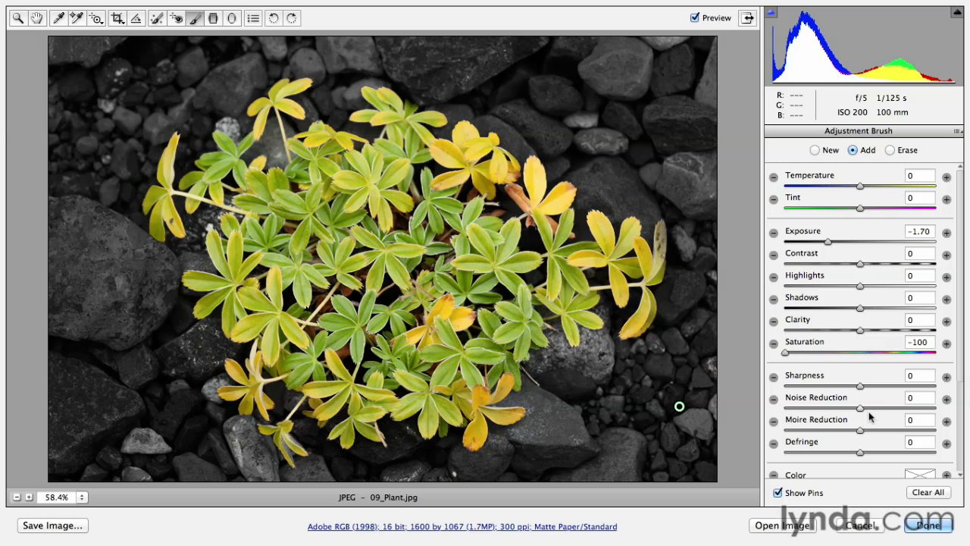
Step: Try an orange brush color of hue 15 and saturation 80, then cancel the color picker
{"action": "left_click", "coordinate": [920, 474]}
{"action": "left_click_drag", "start_coordinate": [402, 213], "coordinate": [327, 185]}
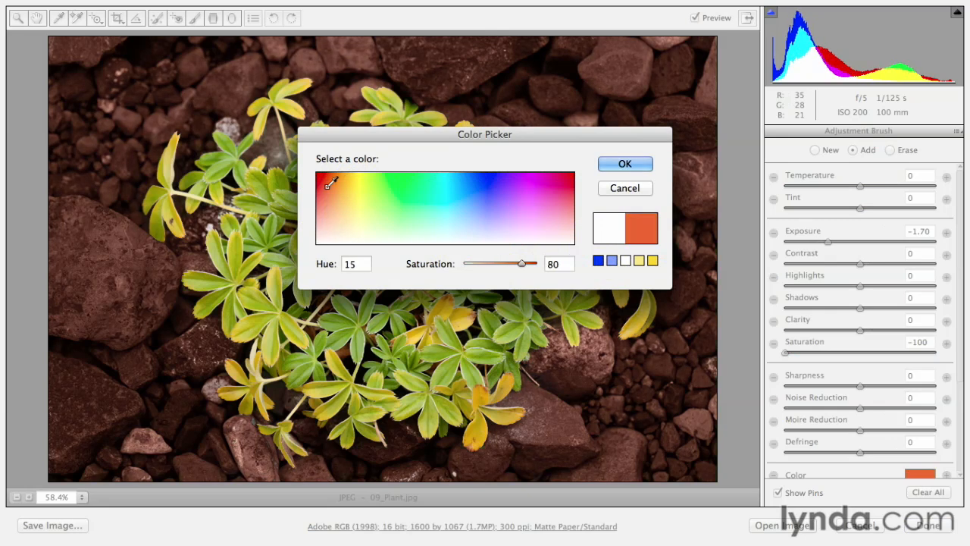
{"action": "left_click", "coordinate": [634, 189]}
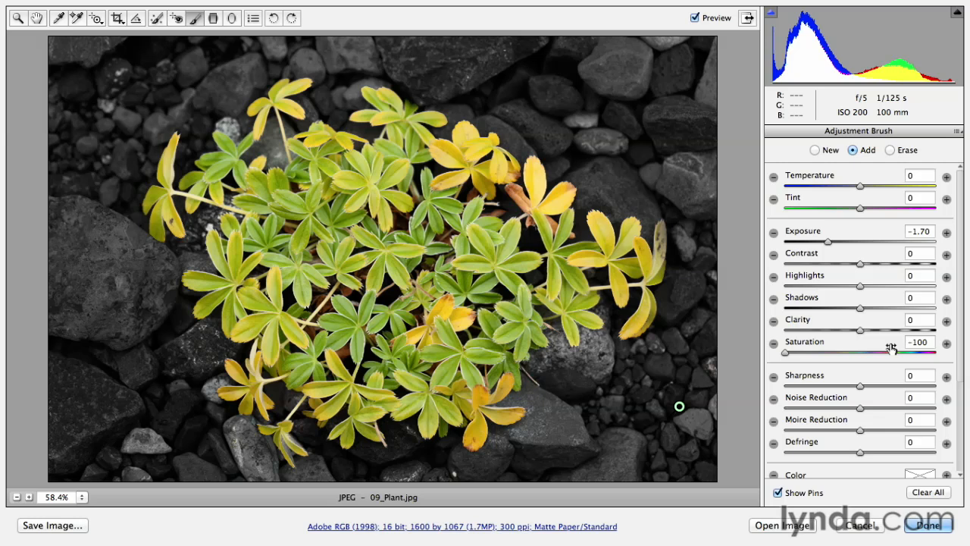
Step: Reset all Camera Raw settings for the image and switch back to the Zoom tool
{"action": "key", "text": "alt"}
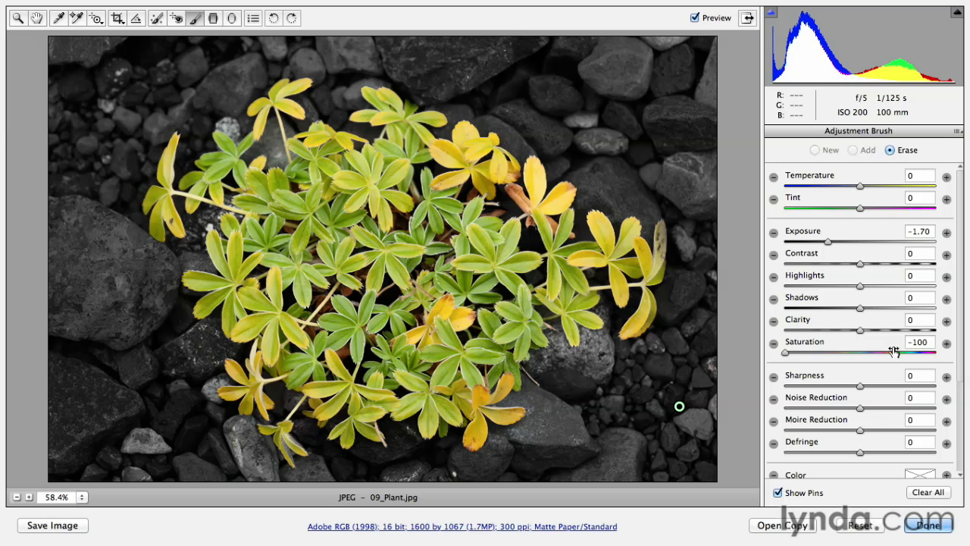
{"action": "left_click", "coordinate": [860, 526]}
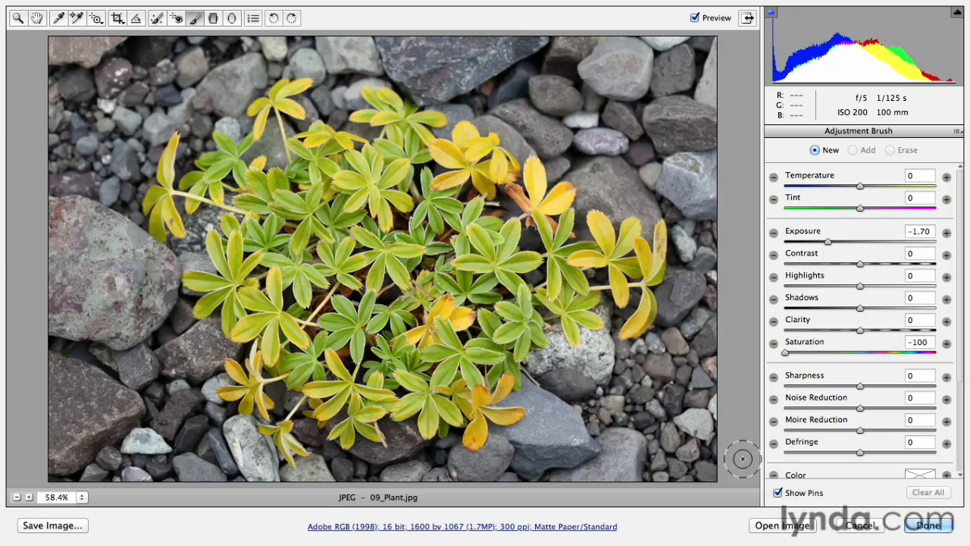
{"action": "key", "text": "z"}
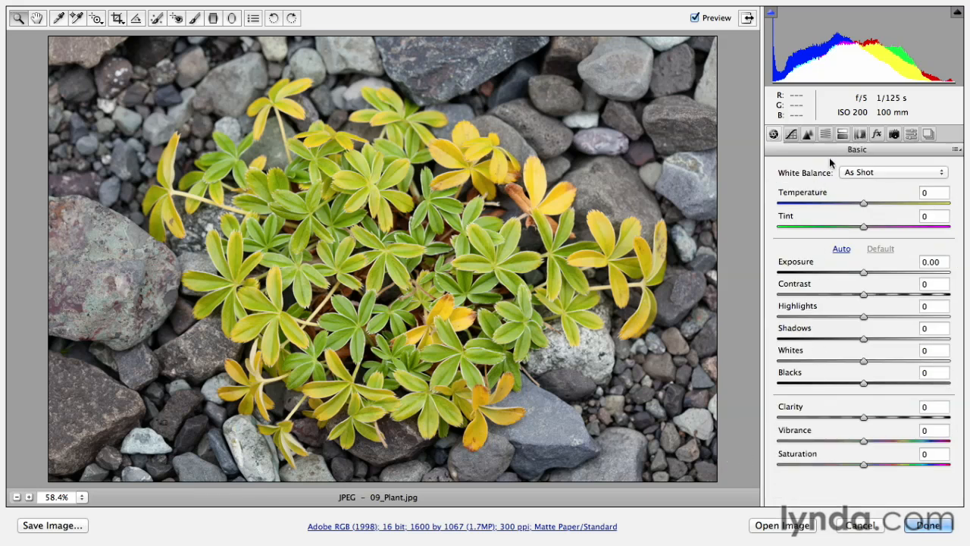
Step: In HSL / Grayscale, set Saturation of Reds, Oranges, Yellows, Greens, Aquas and Blues to -100
{"action": "left_click", "coordinate": [825, 136]}
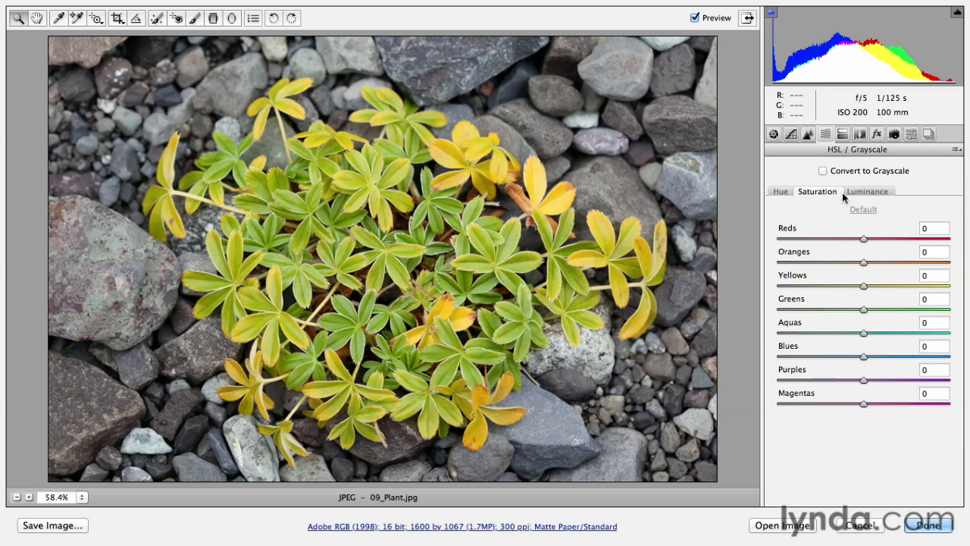
{"action": "left_click", "coordinate": [781, 240]}
{"action": "left_click", "coordinate": [782, 262]}
{"action": "left_click", "coordinate": [782, 286]}
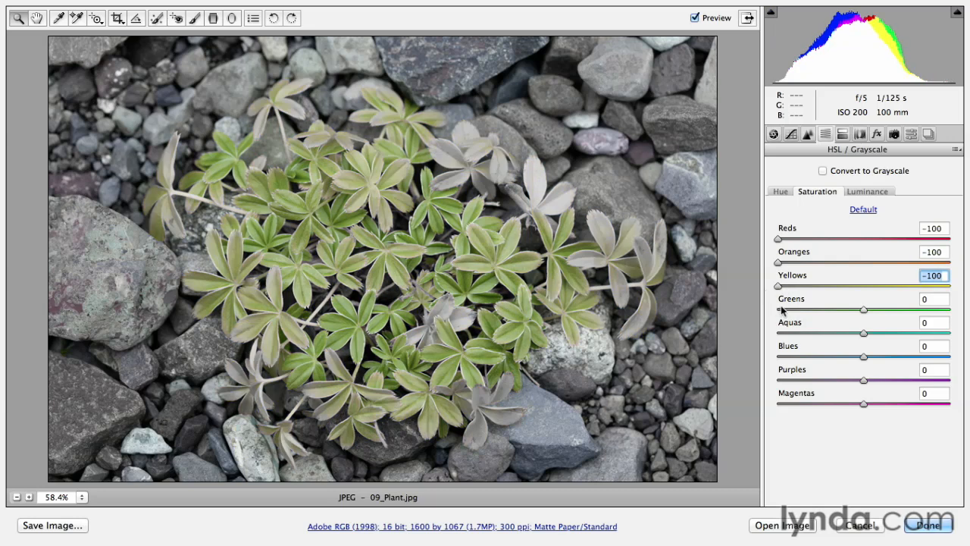
{"action": "left_click", "coordinate": [779, 309]}
{"action": "left_click", "coordinate": [779, 332]}
{"action": "left_click", "coordinate": [781, 357]}
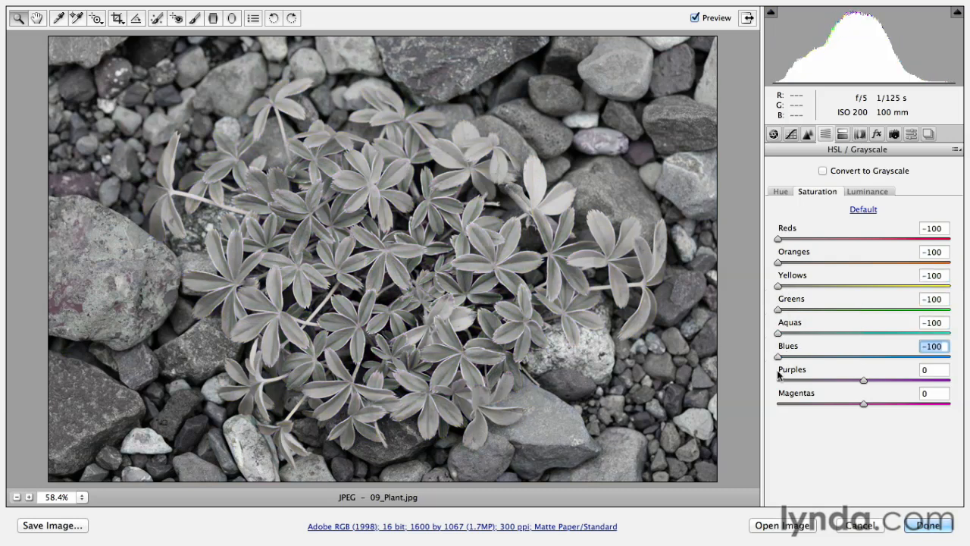
Step: Set the Saturation of Purples and Magentas to -100 as well, making the whole image grayscale
{"action": "left_click", "coordinate": [783, 381]}
{"action": "left_click", "coordinate": [778, 402]}
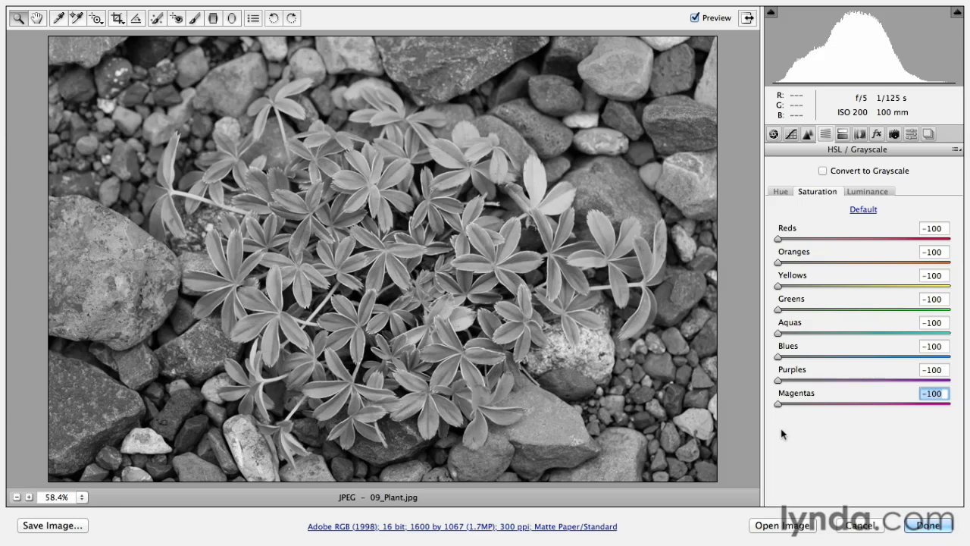
Step: Switch to the Adjustment Brush, reset its settings to the saturation preset, and set Saturation to +100
{"action": "key", "text": "k"}
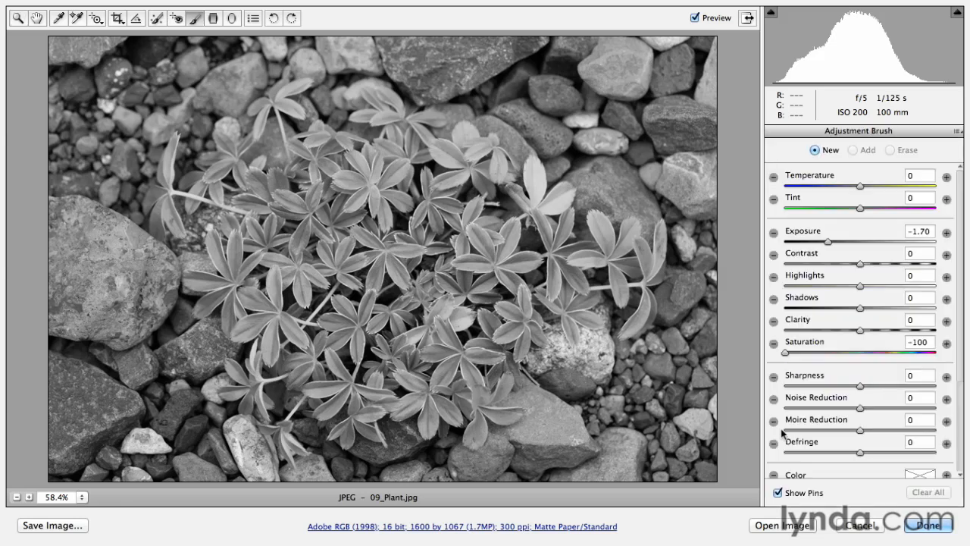
{"action": "left_click", "coordinate": [947, 345]}
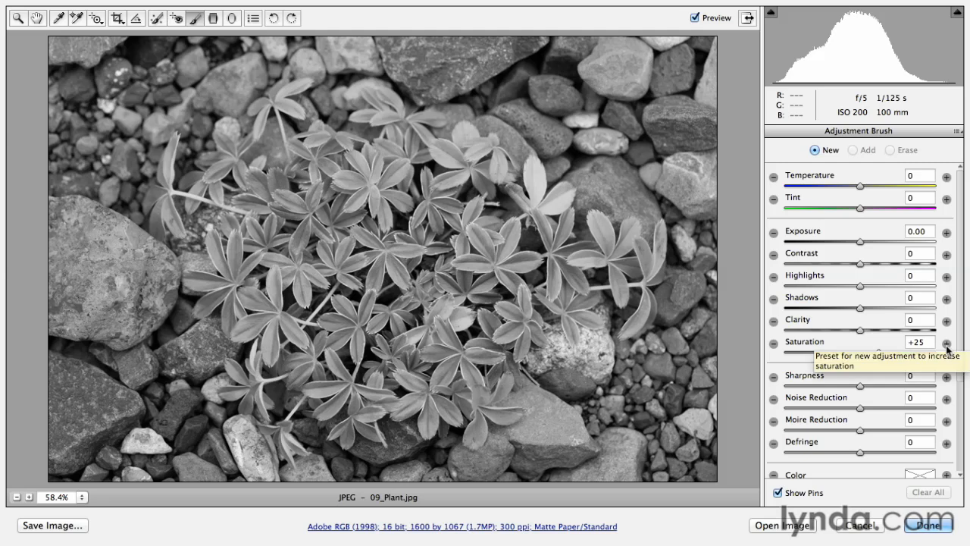
{"action": "left_click_drag", "start_coordinate": [878, 350], "coordinate": [937, 353]}
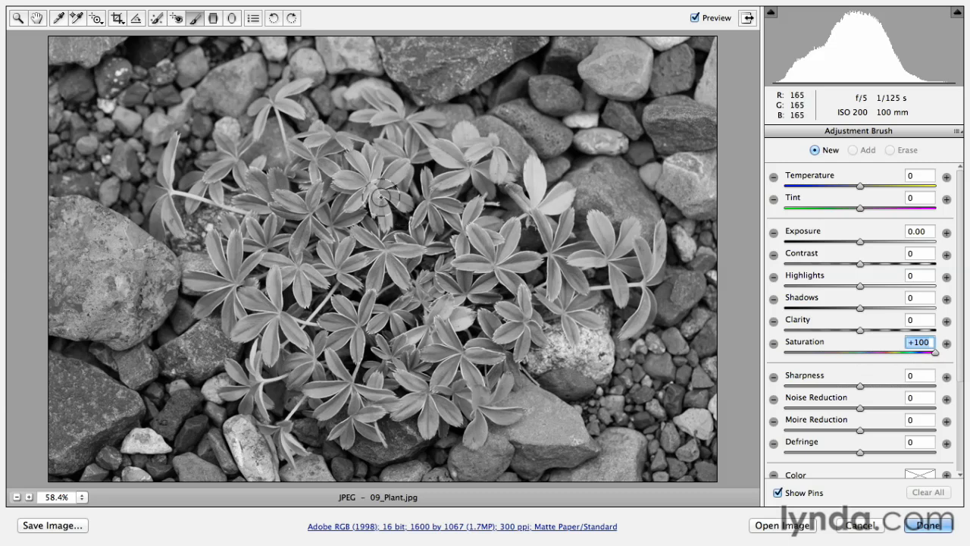
Step: Paint over the upper-centre leaves of the plant to restore their color, then reduce that brush adjustment's Saturation to +40
{"action": "scroll", "coordinate": [960, 354], "scroll_direction": "down", "scroll_amount": 5}
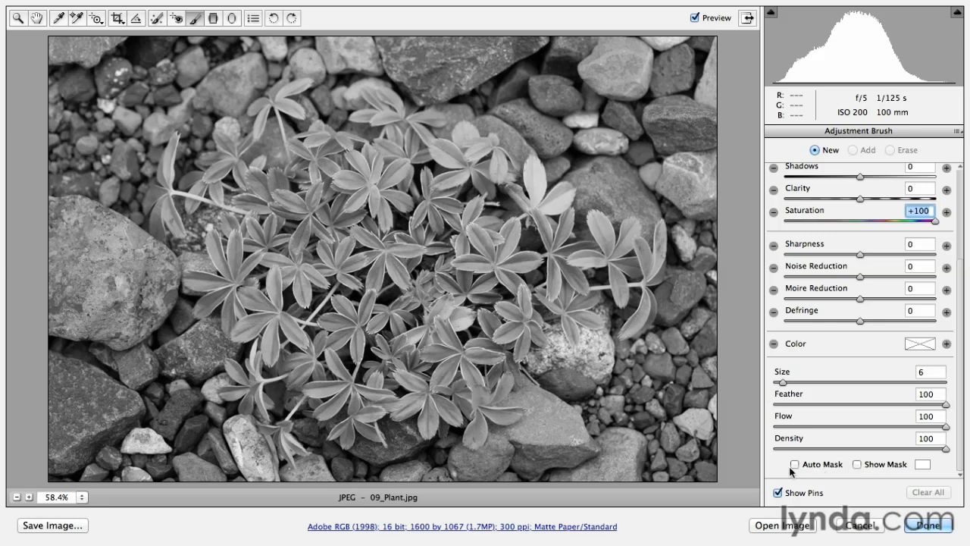
{"action": "mouse_move", "coordinate": [364, 194]}
{"action": "left_mouse_down"}
{"action": "mouse_move", "coordinate": [354, 200]}
{"action": "mouse_move", "coordinate": [341, 175]}
{"action": "mouse_move", "coordinate": [362, 163]}
{"action": "mouse_move", "coordinate": [406, 201]}
{"action": "mouse_move", "coordinate": [390, 194]}
{"action": "mouse_move", "coordinate": [385, 219]}
{"action": "mouse_move", "coordinate": [293, 205]}
{"action": "mouse_move", "coordinate": [339, 265]}
{"action": "mouse_move", "coordinate": [354, 259]}
{"action": "mouse_move", "coordinate": [375, 280]}
{"action": "mouse_move", "coordinate": [390, 243]}
{"action": "mouse_move", "coordinate": [415, 246]}
{"action": "mouse_move", "coordinate": [438, 221]}
{"action": "mouse_move", "coordinate": [443, 190]}
{"action": "mouse_move", "coordinate": [425, 176]}
{"action": "mouse_move", "coordinate": [351, 220]}
{"action": "mouse_move", "coordinate": [303, 293]}
{"action": "mouse_move", "coordinate": [279, 262]}
{"action": "mouse_move", "coordinate": [254, 316]}
{"action": "mouse_move", "coordinate": [285, 345]}
{"action": "mouse_move", "coordinate": [267, 297]}
{"action": "mouse_move", "coordinate": [228, 276]}
{"action": "mouse_move", "coordinate": [251, 250]}
{"action": "mouse_move", "coordinate": [266, 199]}
{"action": "mouse_move", "coordinate": [333, 244]}
{"action": "left_mouse_up"}
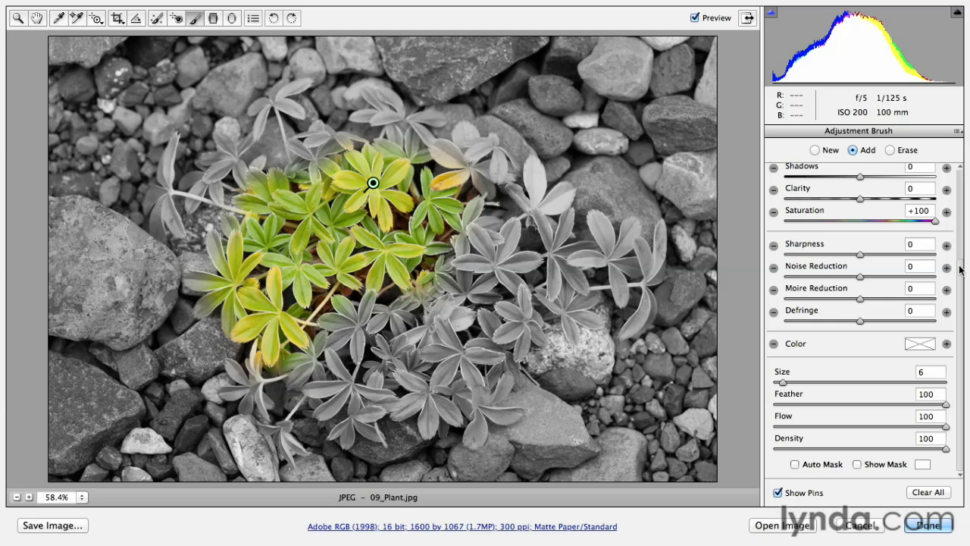
{"action": "scroll", "coordinate": [960, 268], "scroll_direction": "up", "scroll_amount": 5}
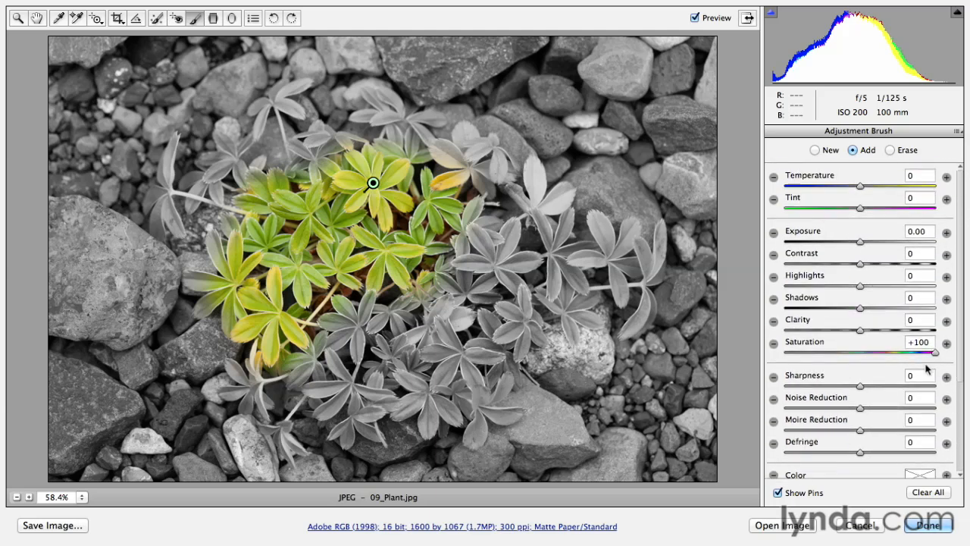
{"action": "left_click_drag", "start_coordinate": [935, 353], "coordinate": [892, 359]}
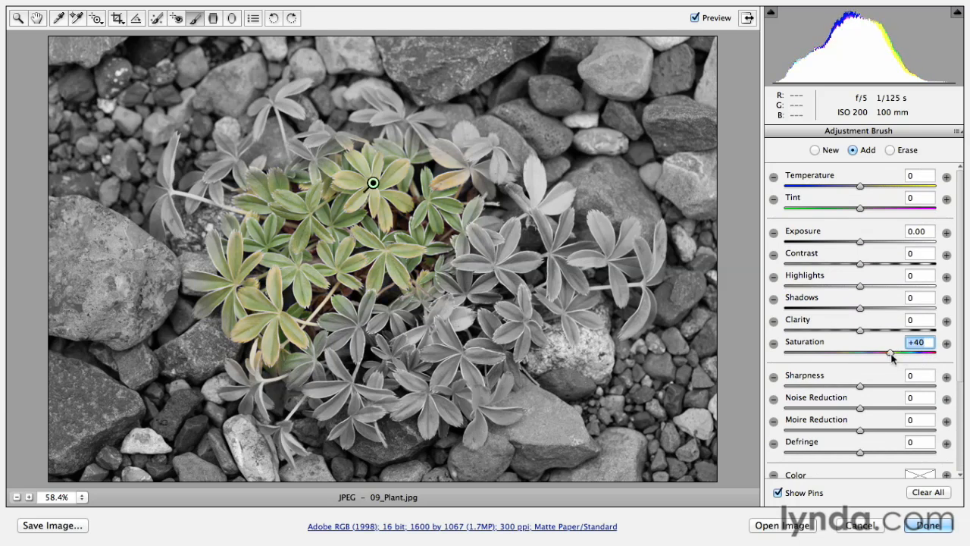